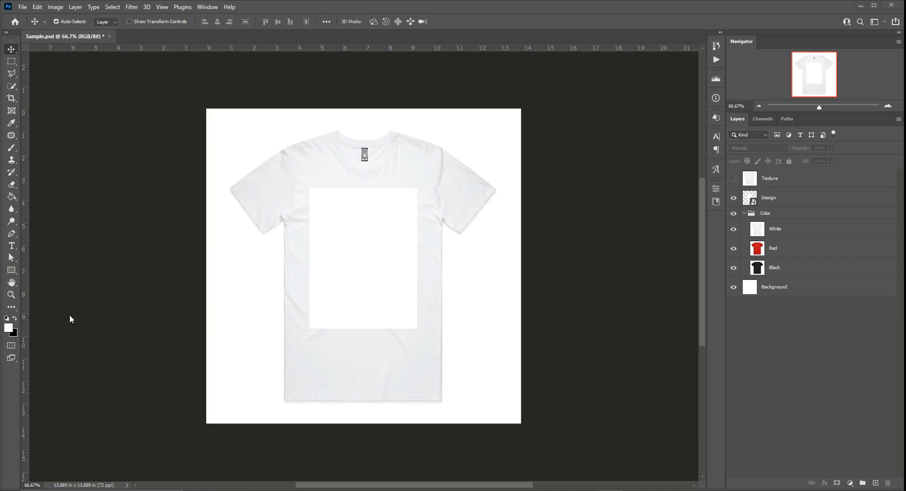
# Toggle the visibility of the Color group, Design layer and Texture layer to examine how the sample mockup is built.
pyautogui.click(734, 215)
pyautogui.click(735, 215)
pyautogui.click(735, 199)
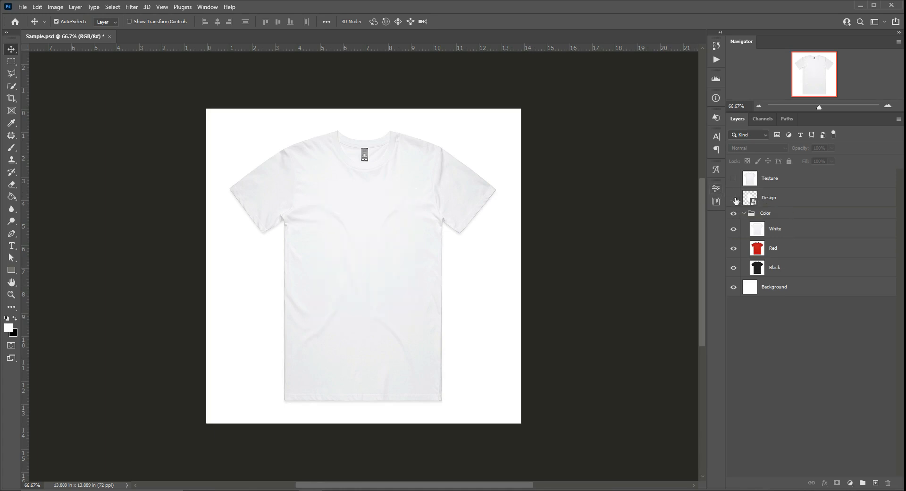
pyautogui.click(734, 199)
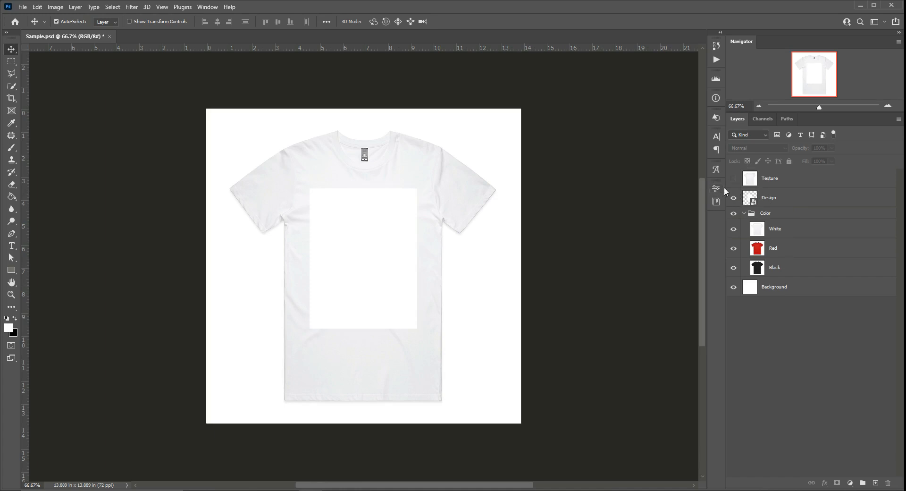
pyautogui.click(734, 180)
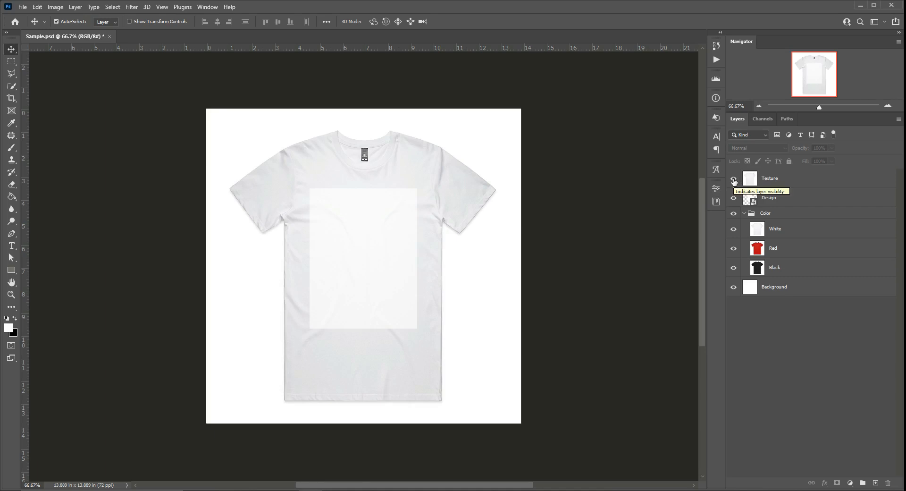
# Close Sample.psd and create a new 1000 × 1000 pixel RGB document at 72 pixels/inch with a white background.
pyautogui.click(109, 36)
pyautogui.click(448, 188)
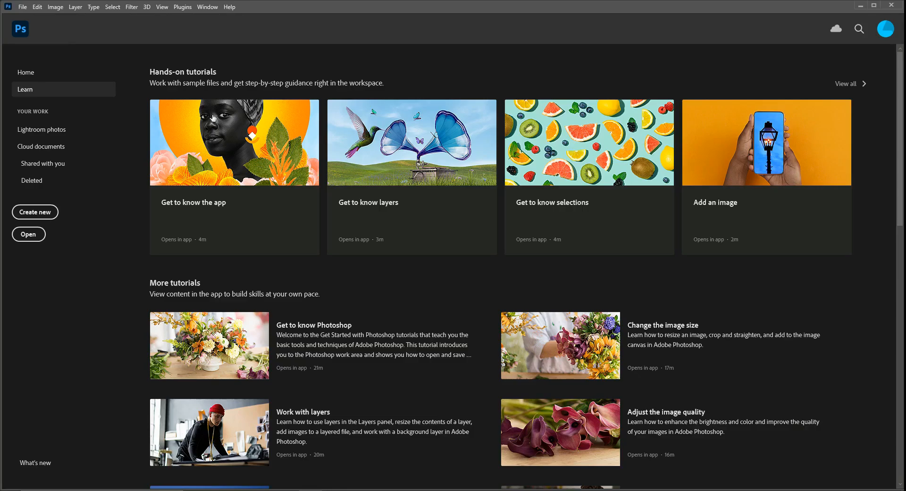
pyautogui.click(23, 11)
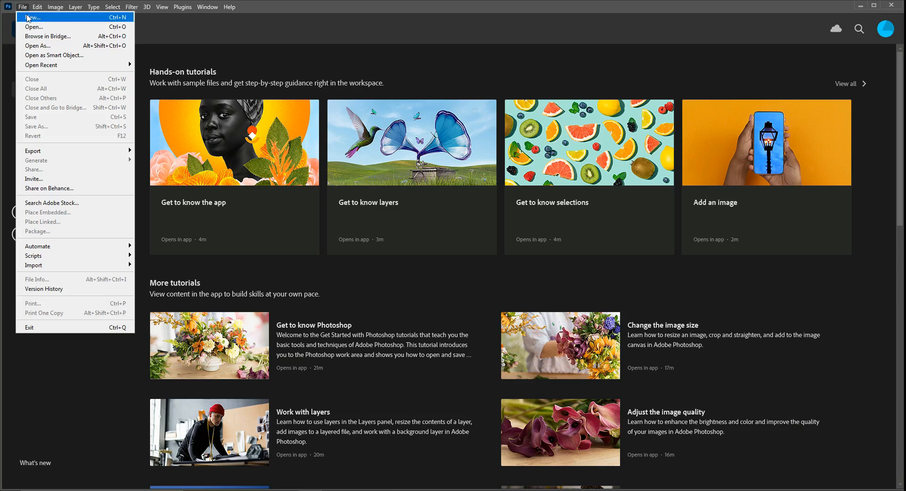
pyautogui.click(26, 17)
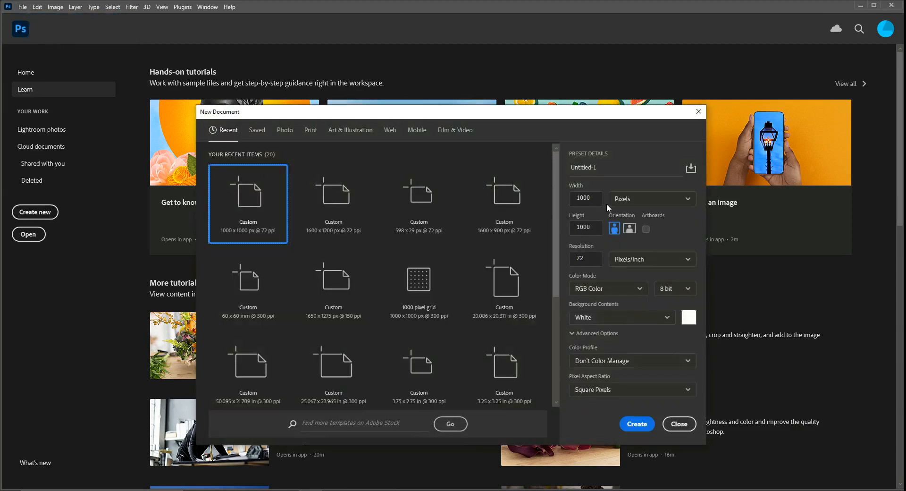
pyautogui.click(599, 227)
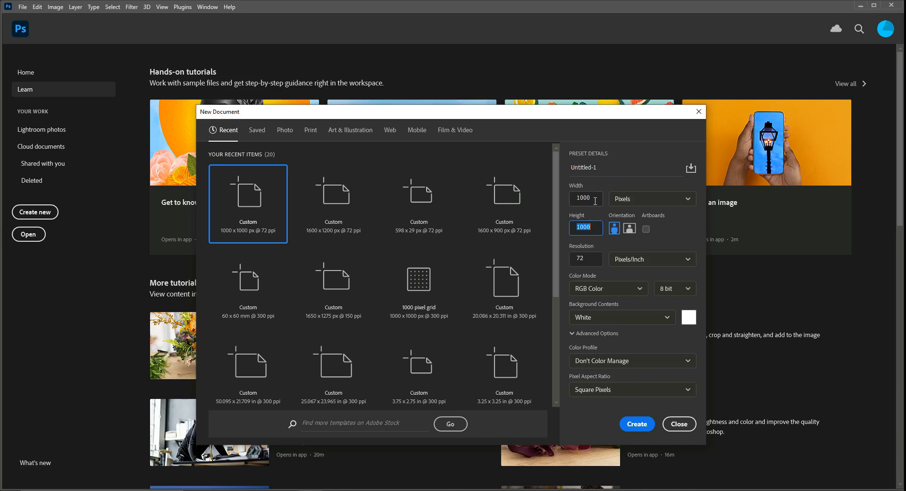
pyautogui.click(599, 258)
pyautogui.click(598, 259)
pyautogui.click(650, 425)
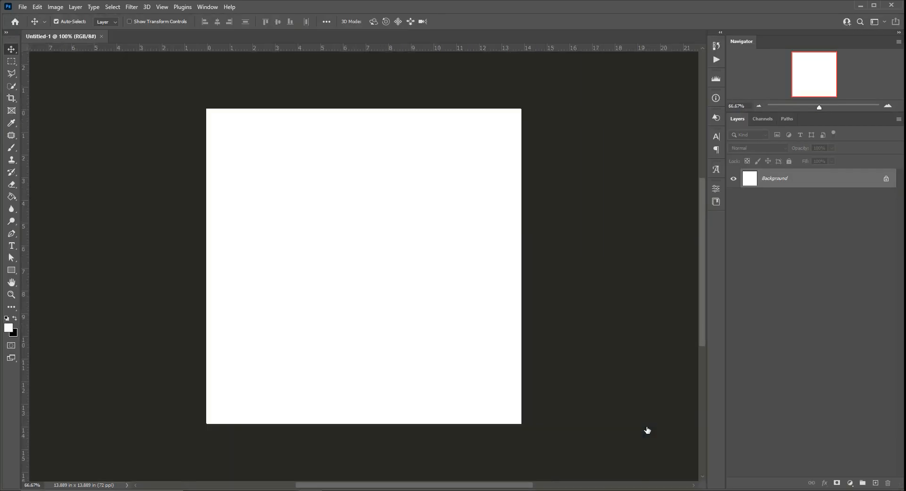
# Convert the locked background into a regular layer named Background.
pyautogui.doubleClick(807, 187)
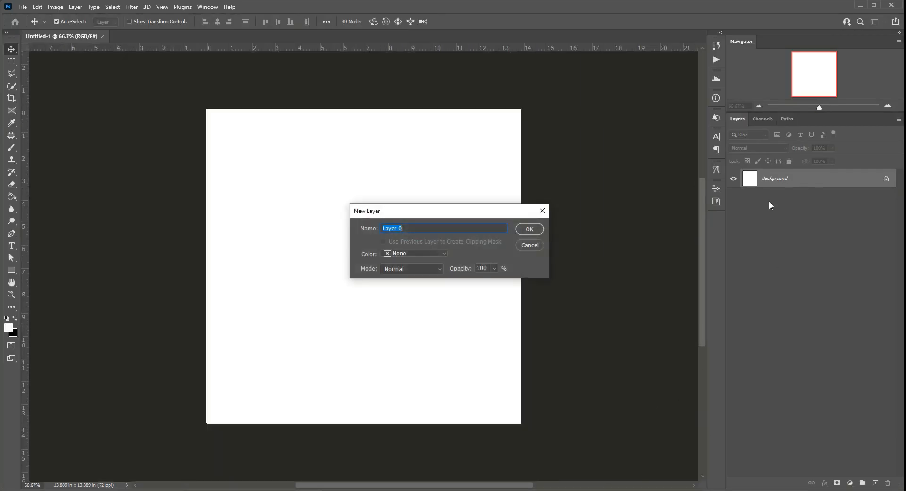
pyautogui.write('Backgroun')
pyautogui.click(529, 229)
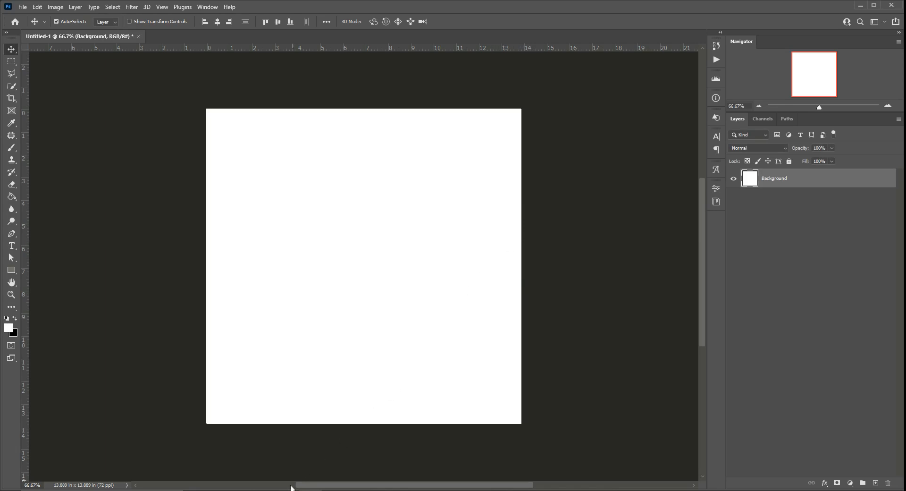
# Place Black.jpg, Red.jpg and White.jpg from the T-Shirt folder into the document as separate layers at their default size.
pyautogui.hotkey('alt', 'Tab')
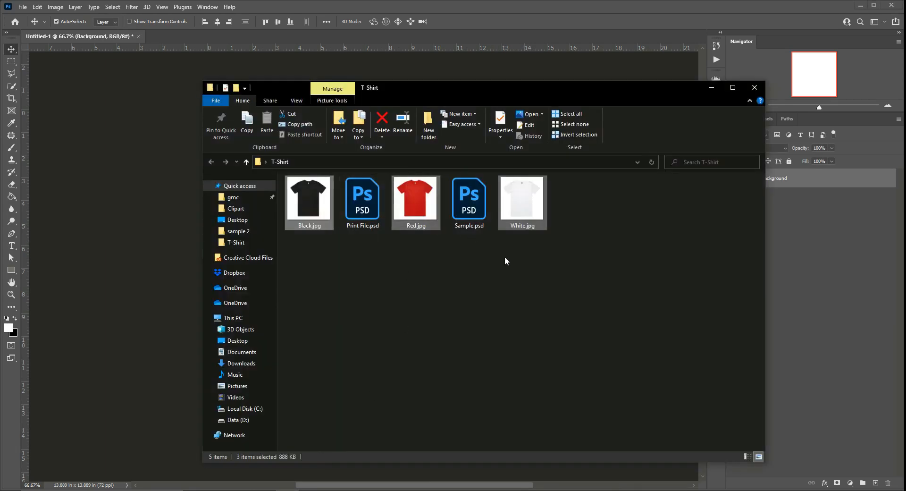
pyautogui.keyDown('ctrl'); pyautogui.click(313, 204); pyautogui.keyUp('ctrl')
pyautogui.moveTo(311, 203); pyautogui.dragTo(183, 284)
pyautogui.moveTo(156, 249); pyautogui.dragTo(156, 249)
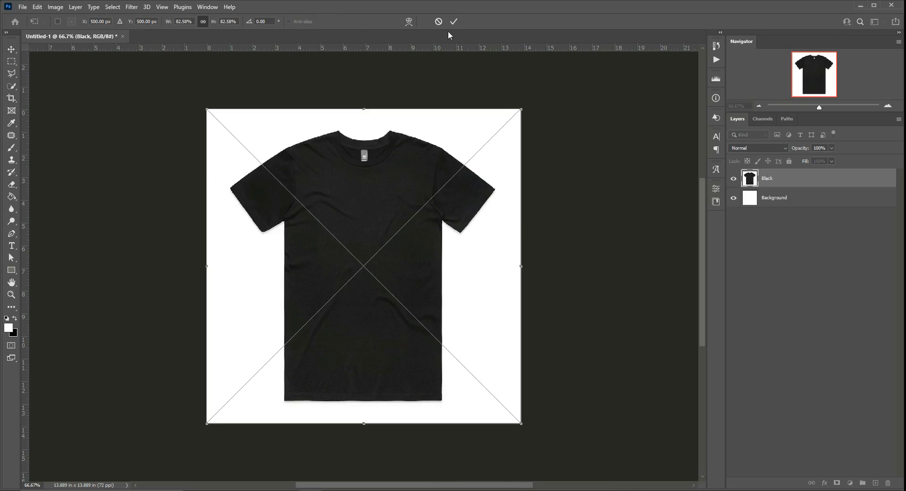
pyautogui.click(456, 21)
pyautogui.click(455, 22)
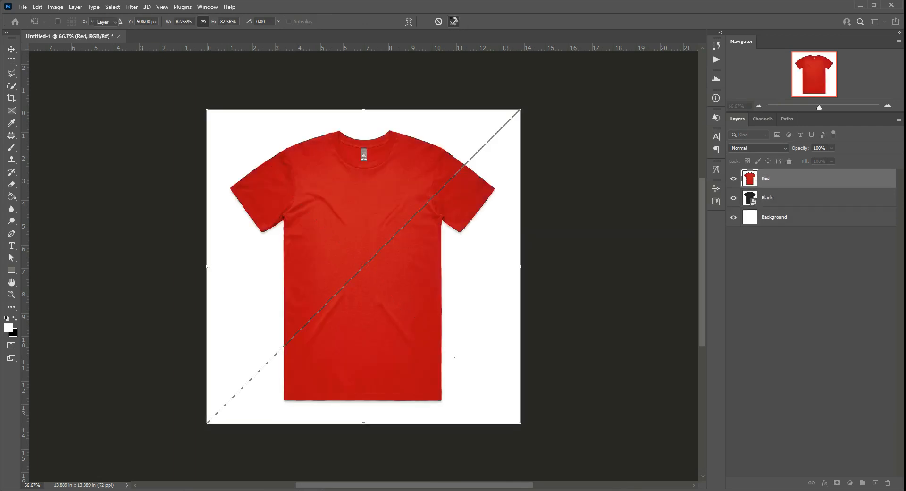
pyautogui.click(453, 22)
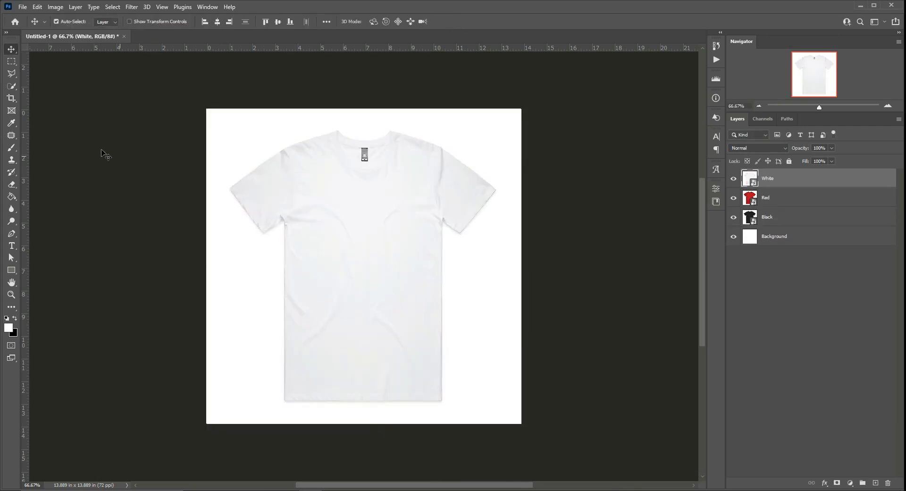
pyautogui.click(24, 8)
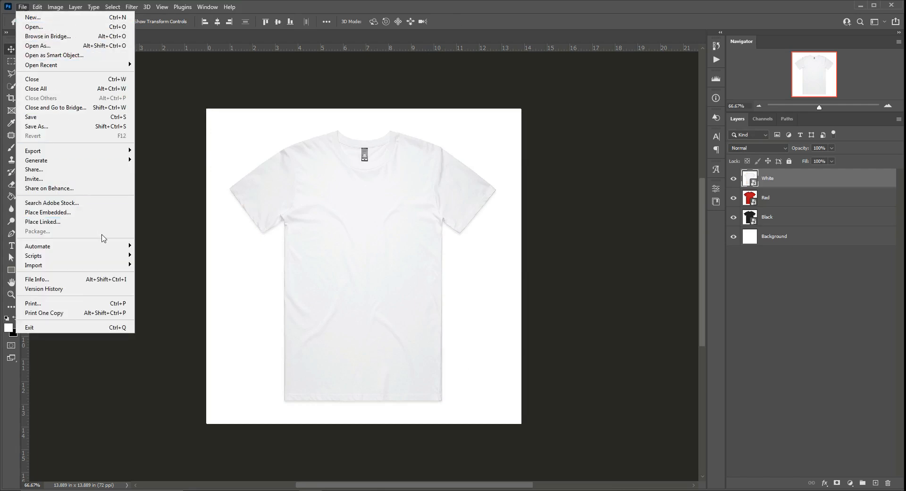
pyautogui.click(98, 216)
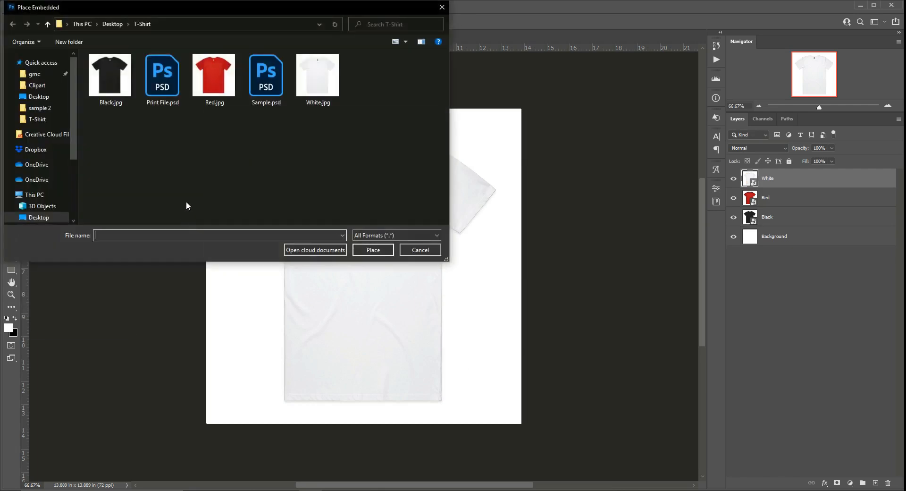
pyautogui.doubleClick(114, 89)
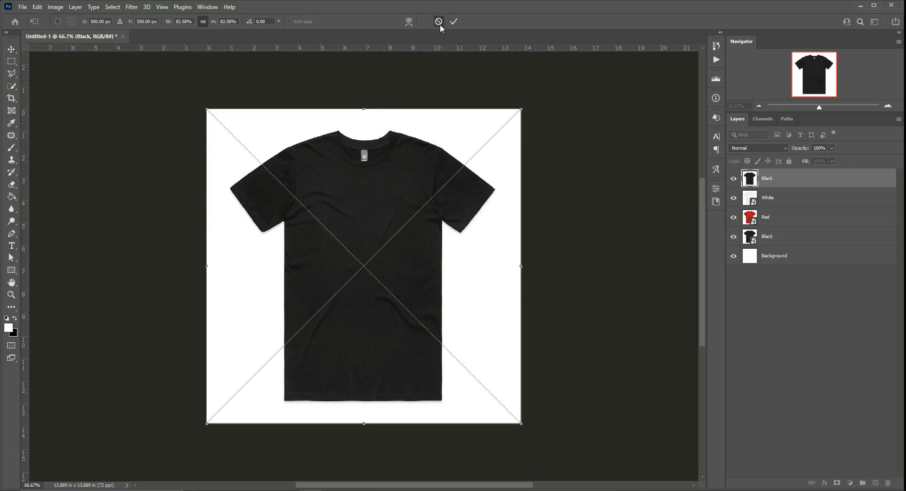
pyautogui.click(439, 24)
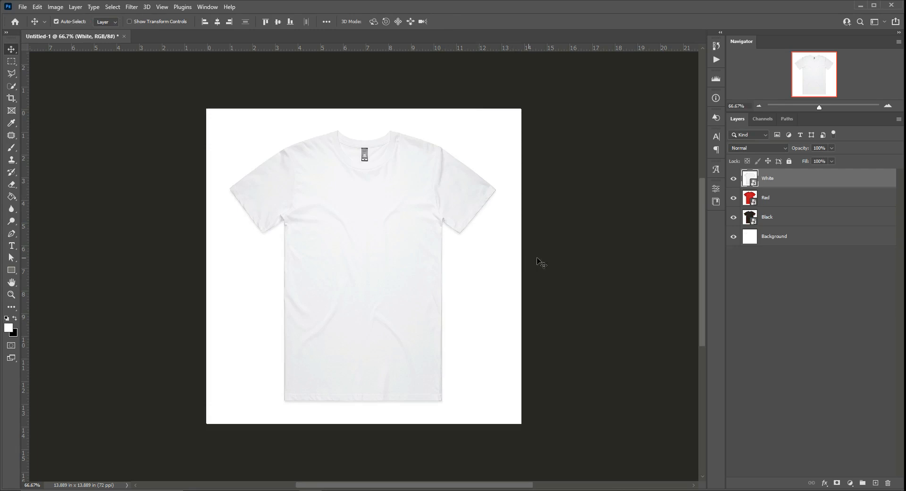
# Rasterize the White, Red and Black shirt layers together.
pyautogui.keyDown('shift'); pyautogui.click(801, 220); pyautogui.keyUp('shift')
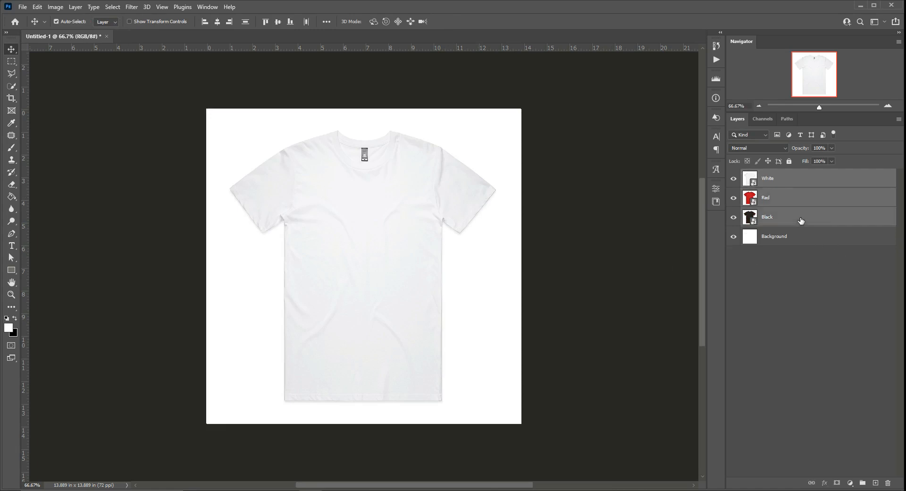
pyautogui.rightClick(801, 220)
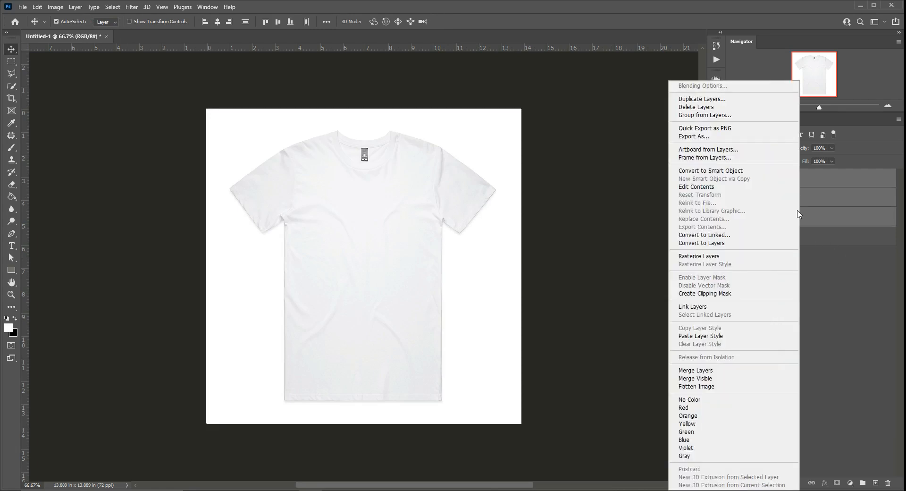
pyautogui.click(751, 256)
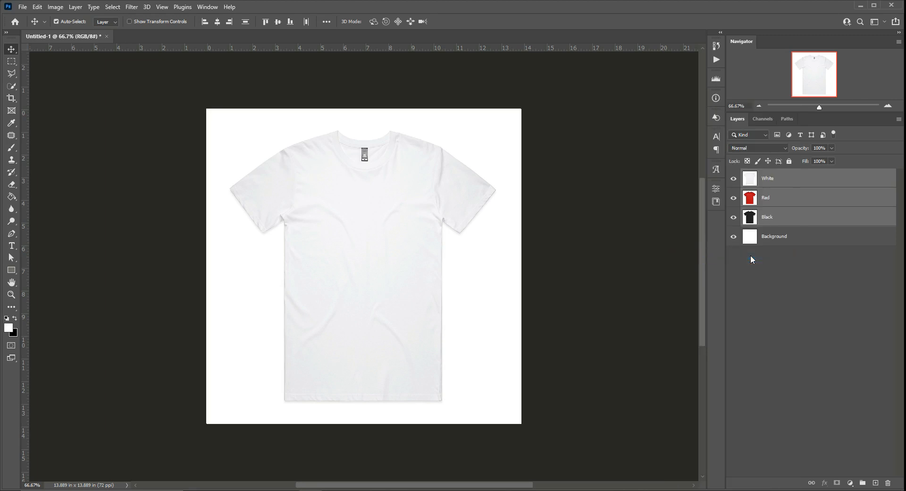
# Group the White, Red and Black layers and name the group Color.
pyautogui.click(38, 8)
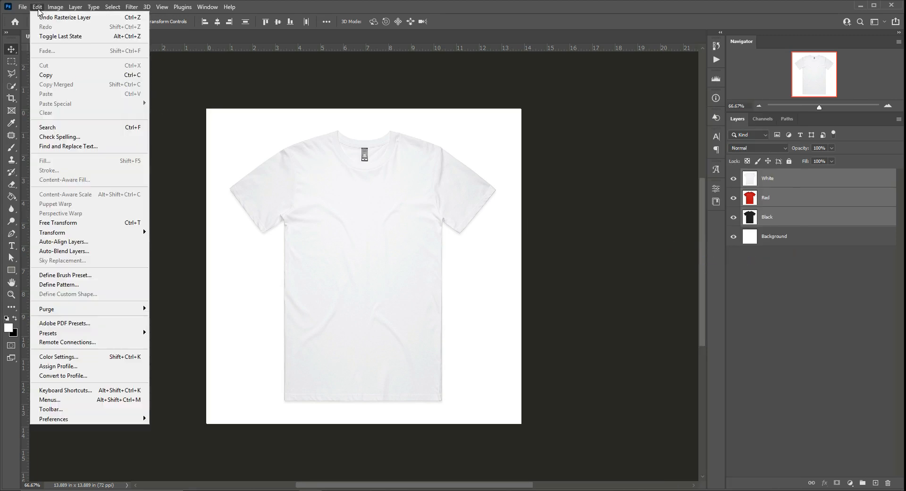
pyautogui.moveTo(75, 7)
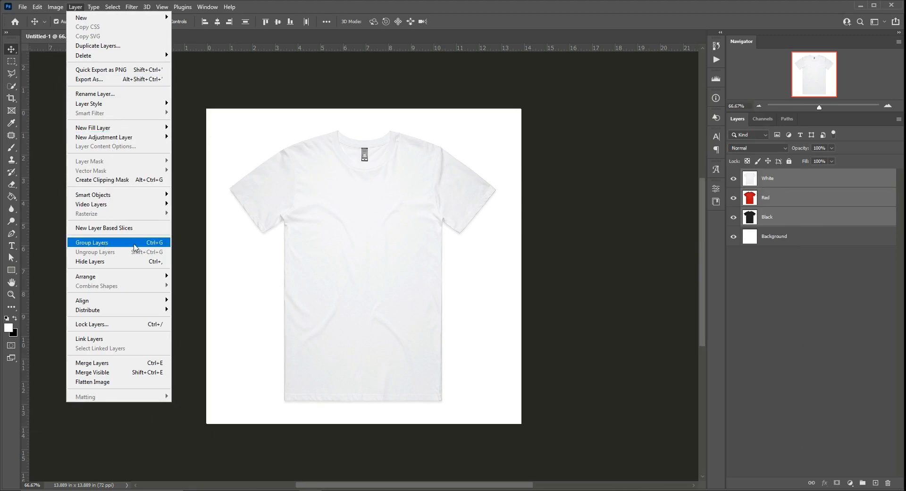
pyautogui.click(135, 246)
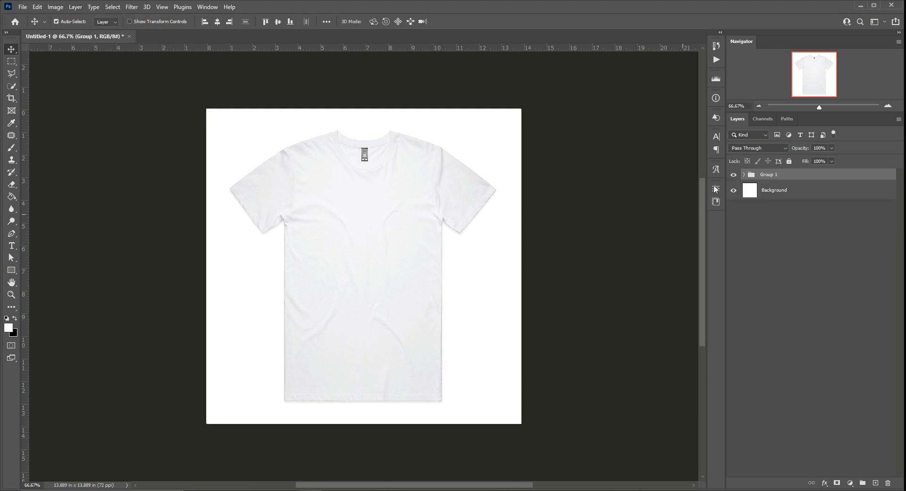
pyautogui.doubleClick(759, 175)
pyautogui.write('Color')
# Expand the Color group and rename the Red layer as Dark Red.
pyautogui.click(745, 176)
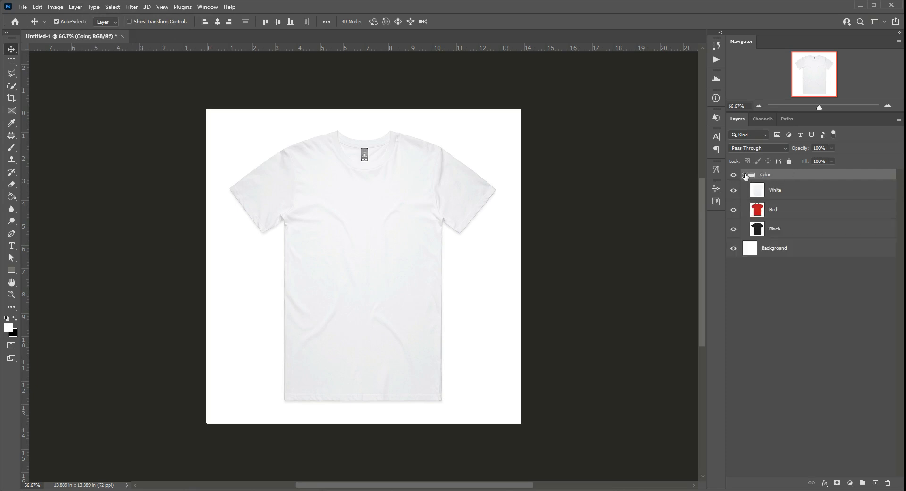
pyautogui.click(800, 218)
pyautogui.doubleClick(766, 211)
pyautogui.write('Dark Red')
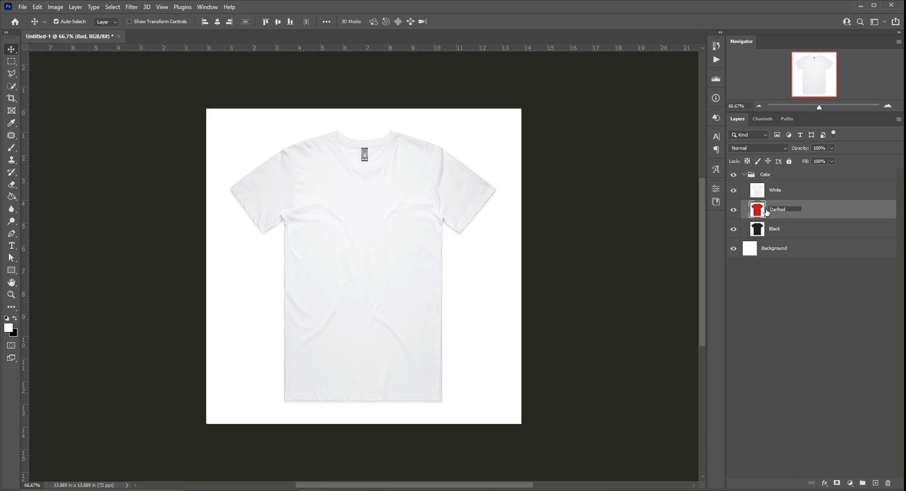
pyautogui.click(807, 216)
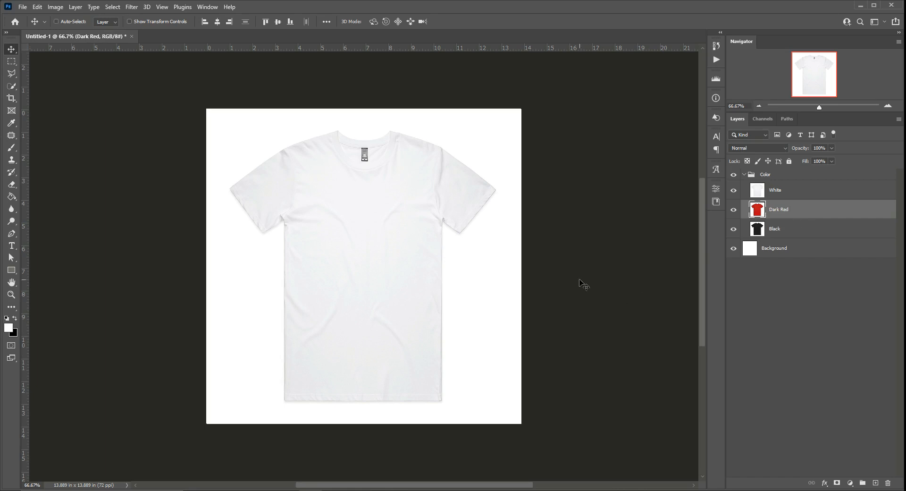
# Save the document in the T-Shirt folder as the Photoshop file preview-mockup-tee.
pyautogui.hotkey('ctrl', 's')
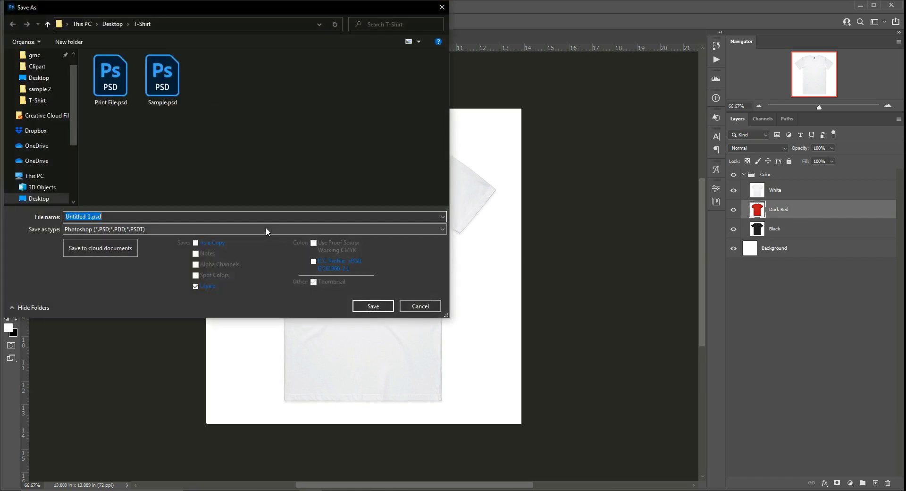
pyautogui.write('preview-mockup-tee')
pyautogui.click(372, 307)
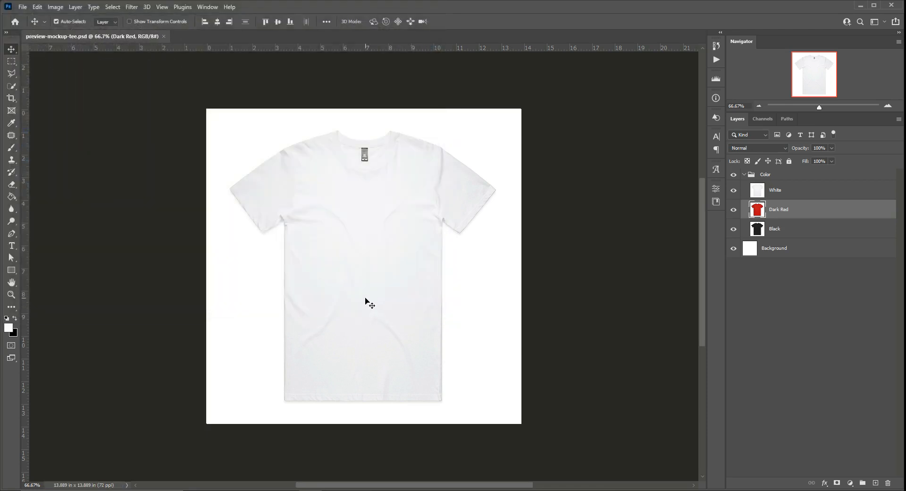
# Open Print File.psd from the T-Shirt folder in Photoshop.
pyautogui.click(285, 490)
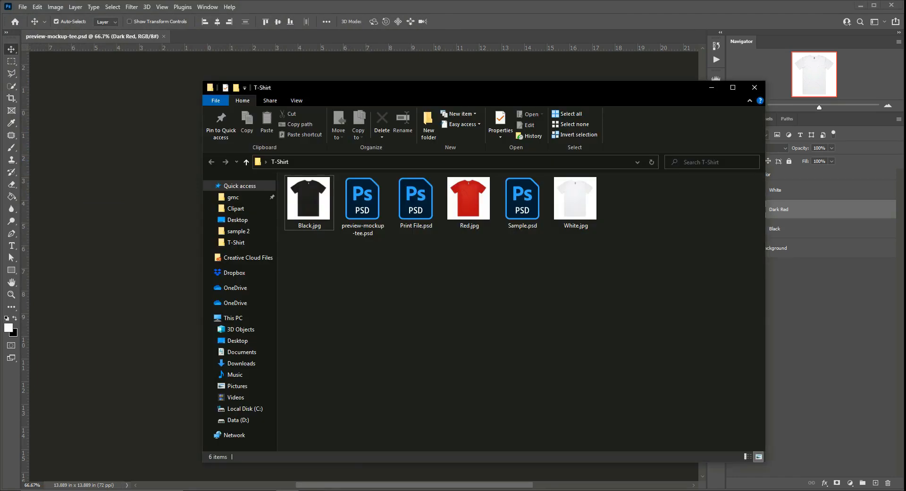
pyautogui.click(420, 210)
pyautogui.doubleClick(416, 203)
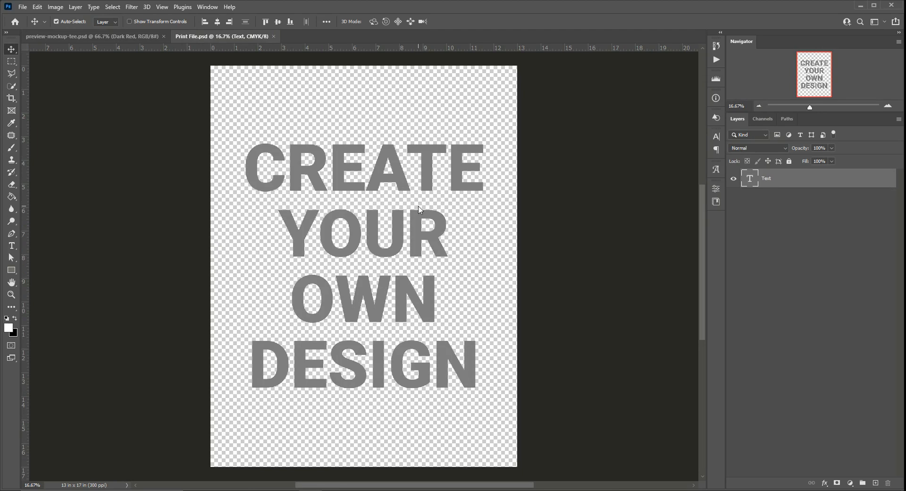
# Convert the print file's color mode from CMYK to RGB Color.
pyautogui.click(53, 8)
pyautogui.moveTo(60, 19)
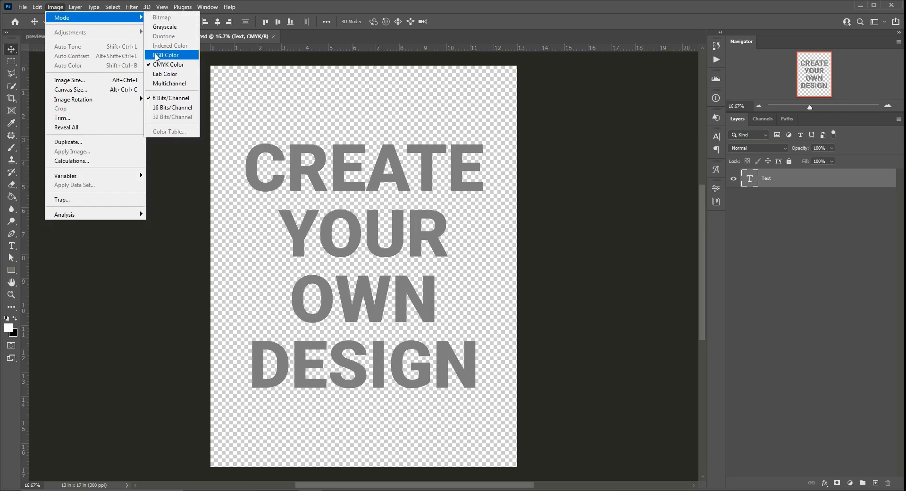
pyautogui.click(156, 56)
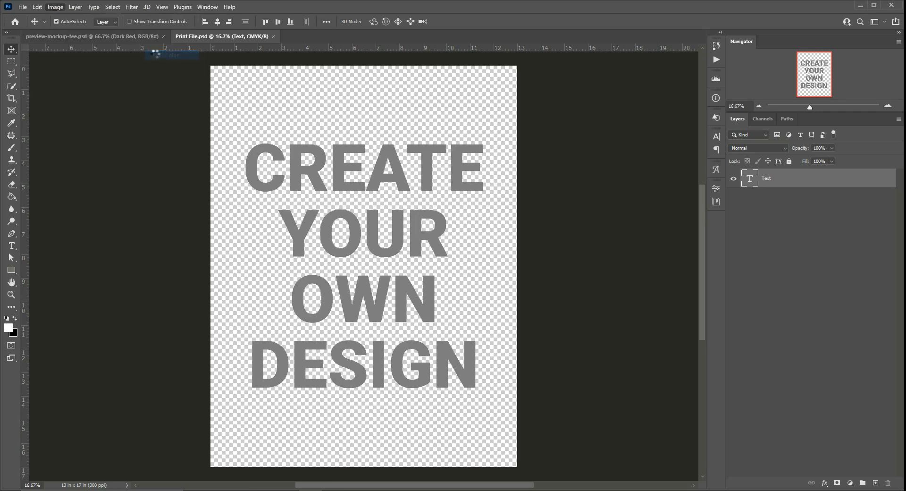
# Resize the print file to 72 pixels/inch and a height of 1000 pixels, with proportions kept.
pyautogui.click(55, 7)
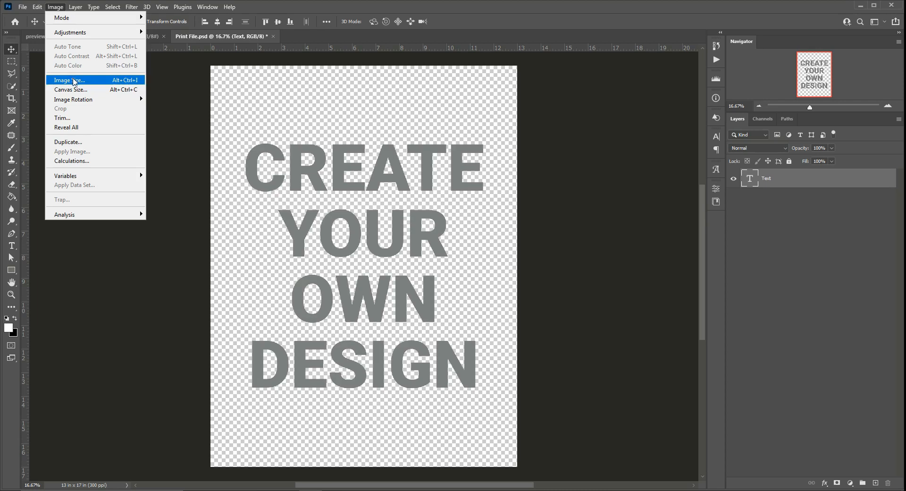
pyautogui.click(71, 80)
pyautogui.click(576, 285)
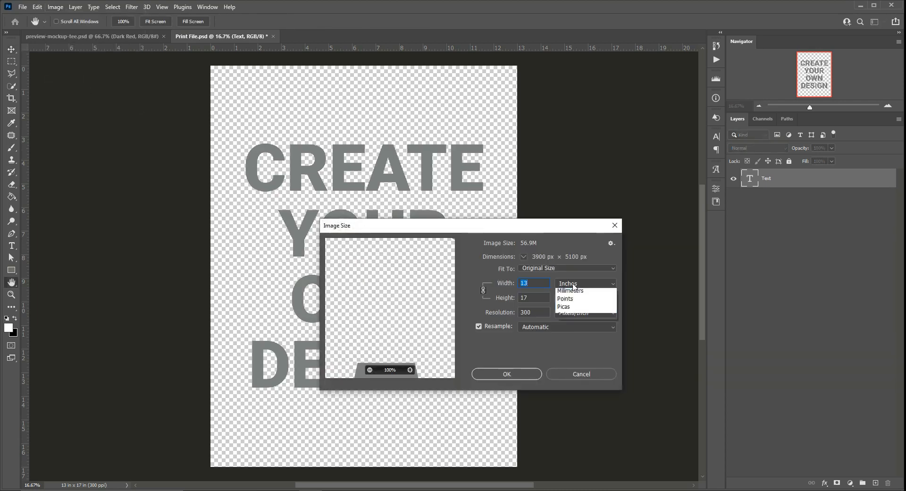
pyautogui.click(573, 302)
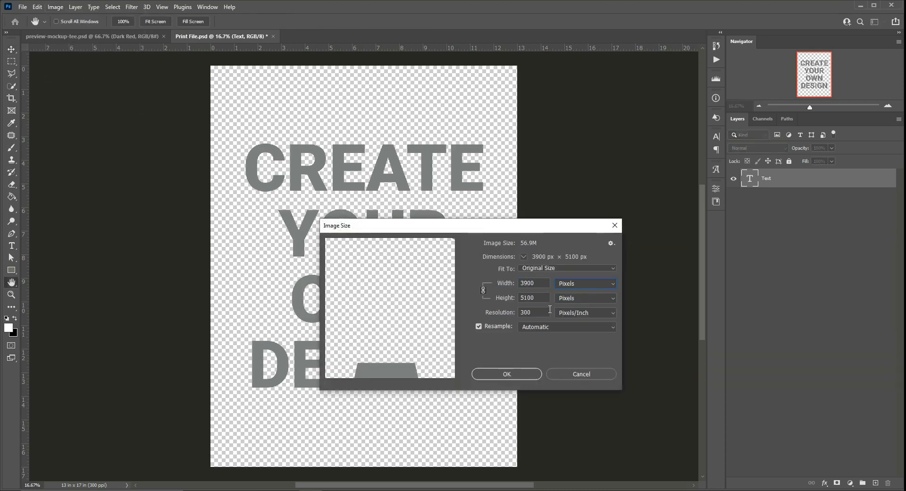
pyautogui.doubleClick(525, 310)
pyautogui.write('72')
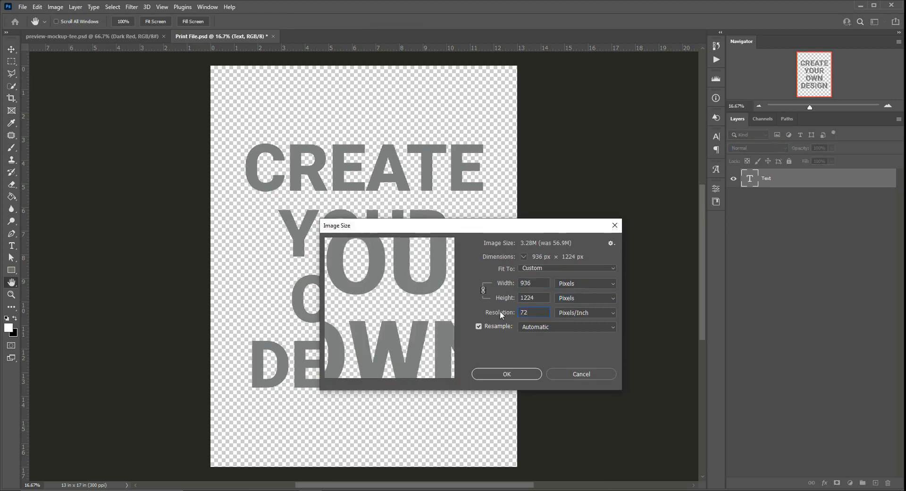
pyautogui.doubleClick(538, 298)
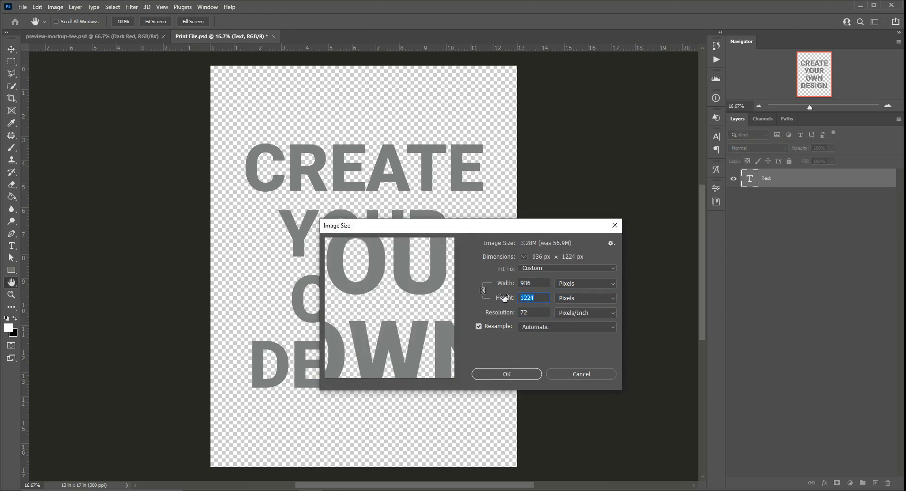
pyautogui.write('100')
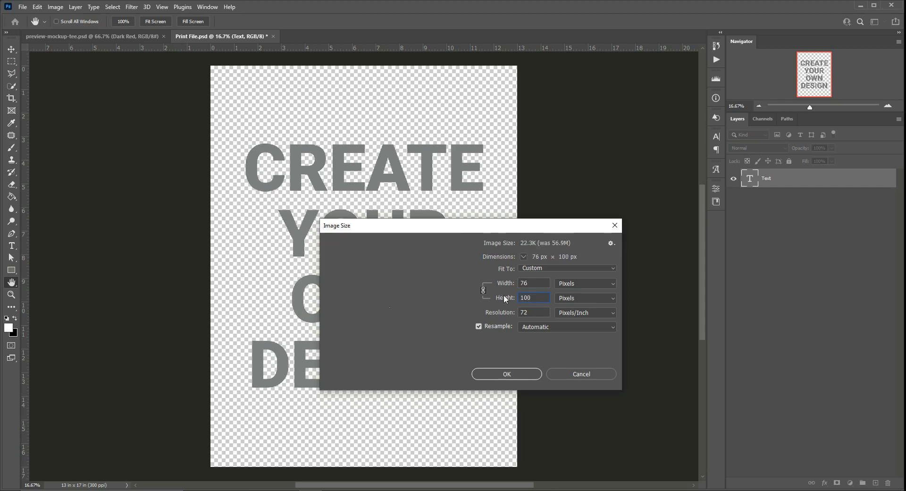
pyautogui.write('0')
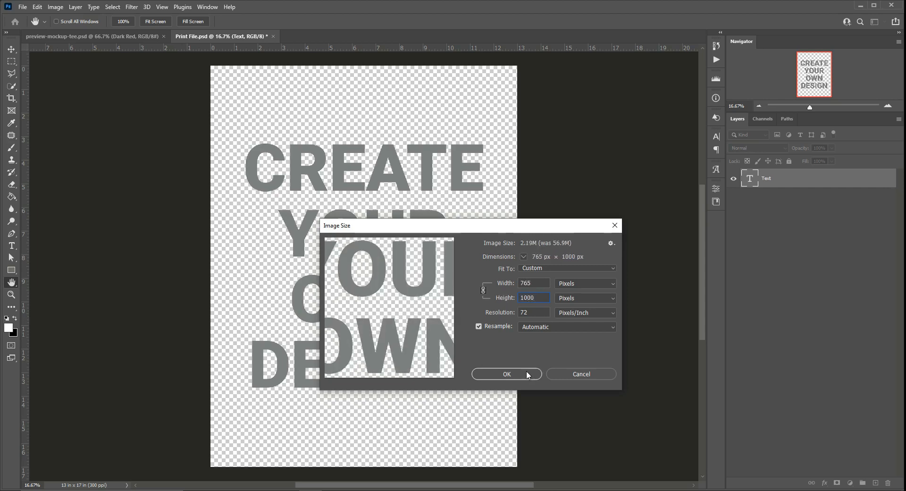
pyautogui.click(523, 374)
pyautogui.click(507, 373)
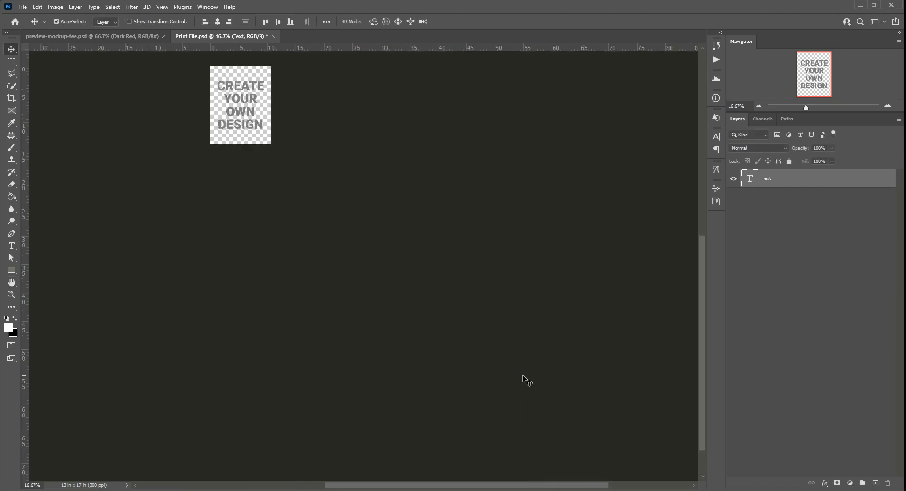
# Add a new layer above the Text layer and fill it with white (ffffff) at 100% opacity.
pyautogui.click(876, 482)
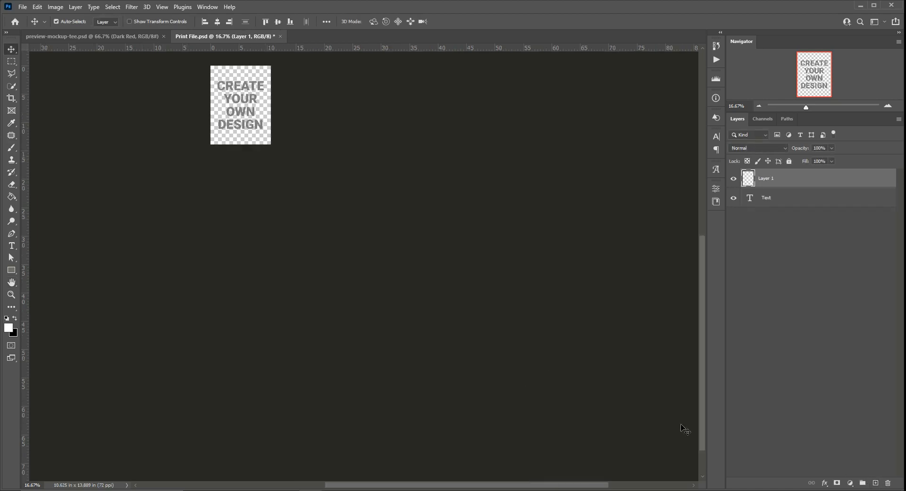
pyautogui.click(38, 8)
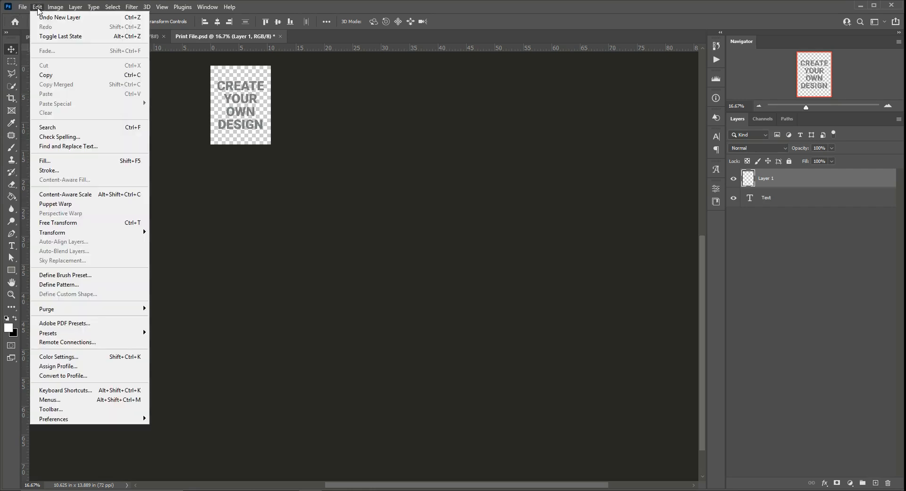
pyautogui.click(68, 161)
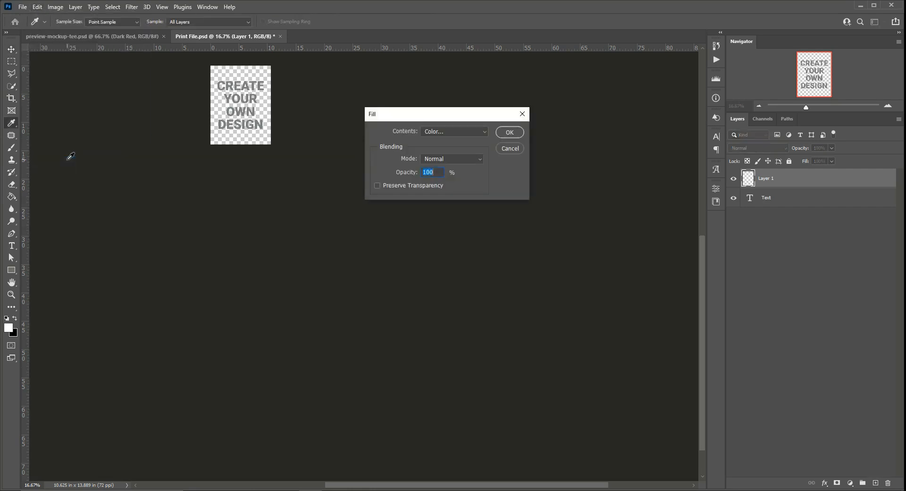
pyautogui.click(430, 134)
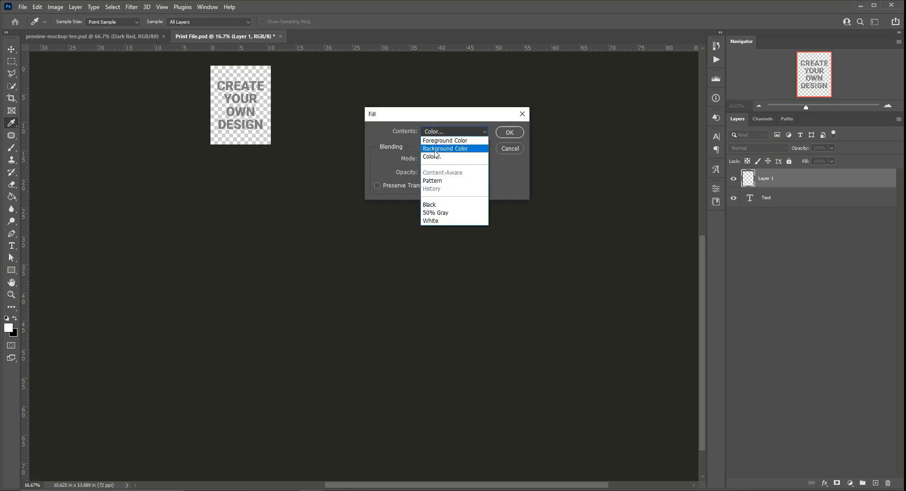
pyautogui.click(435, 161)
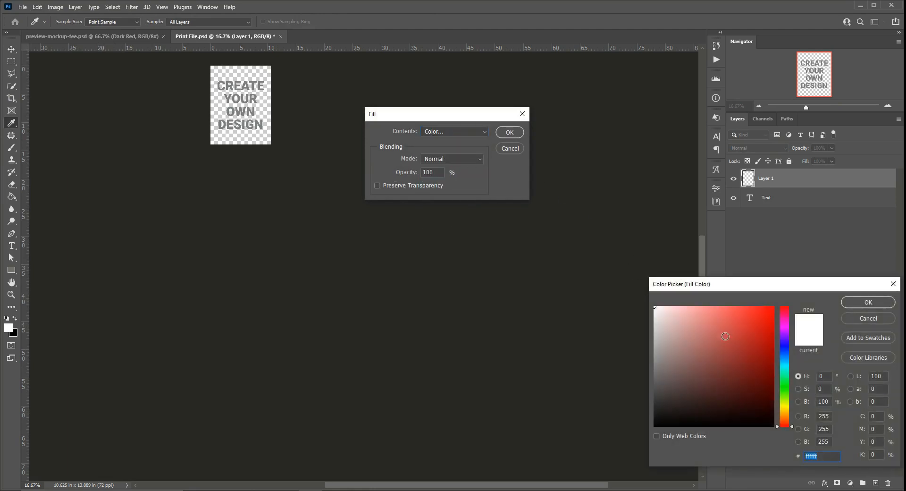
pyautogui.click(849, 305)
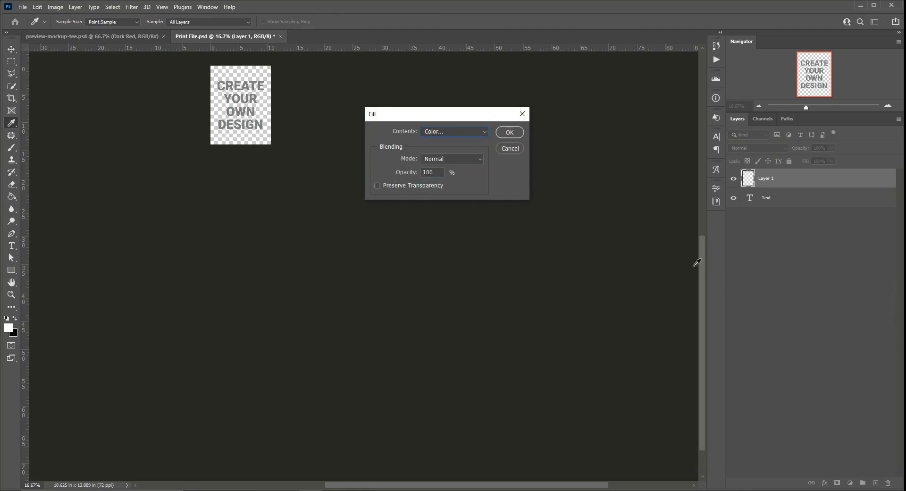
pyautogui.click(506, 134)
pyautogui.press('v')
# Rename the white-filled layer as Image and delete the Text layer.
pyautogui.scroll(3, 211, 75)
pyautogui.scroll(3, 222, 66)
pyautogui.scroll(2, 238, 94)
pyautogui.doubleClick(766, 178)
pyautogui.write('Image')
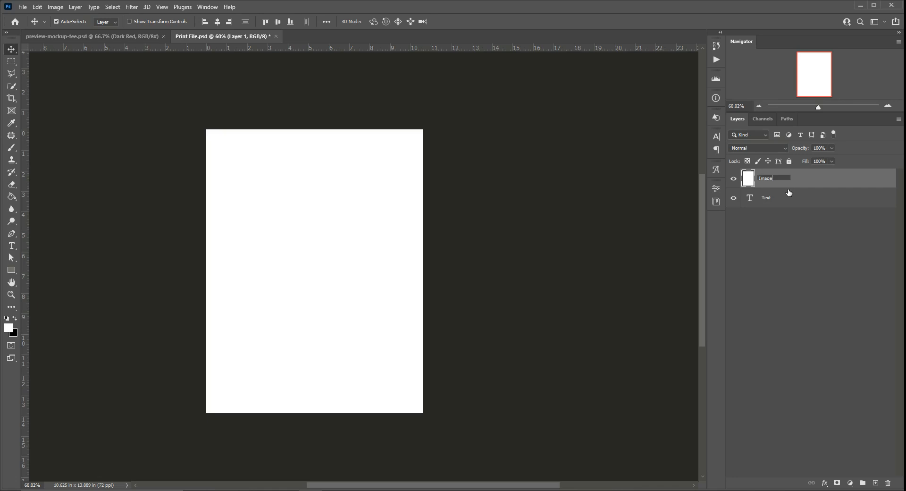
pyautogui.click(775, 256)
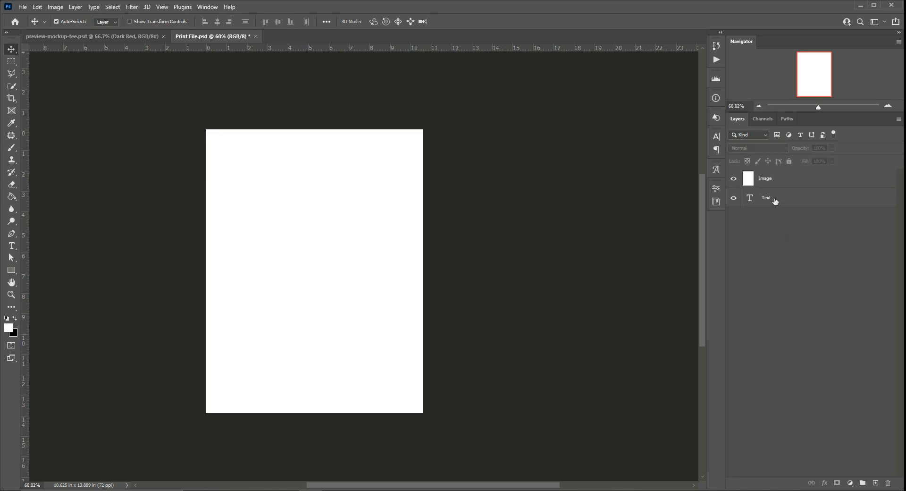
pyautogui.click(779, 202)
pyautogui.press('Delete')
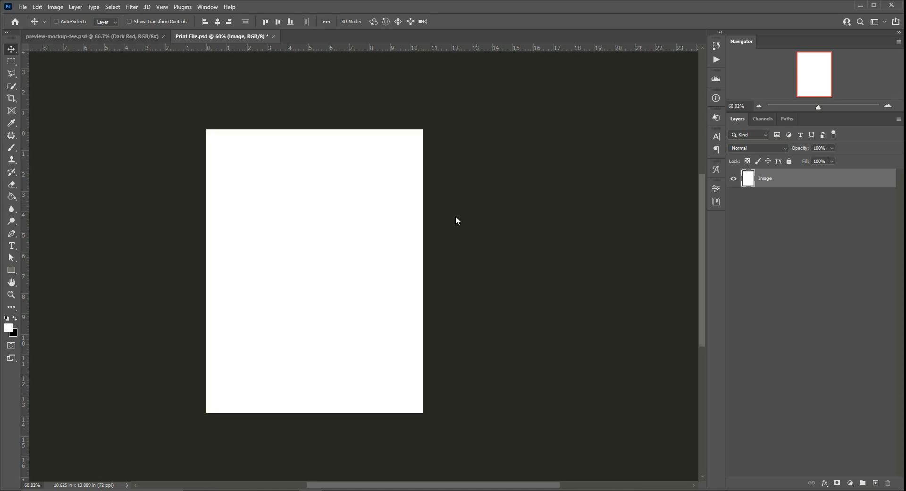
# Save the resized document as the Photoshop file Design in the T-Shirt folder, and close it.
pyautogui.hotkey('ctrl', 'shift', 's')
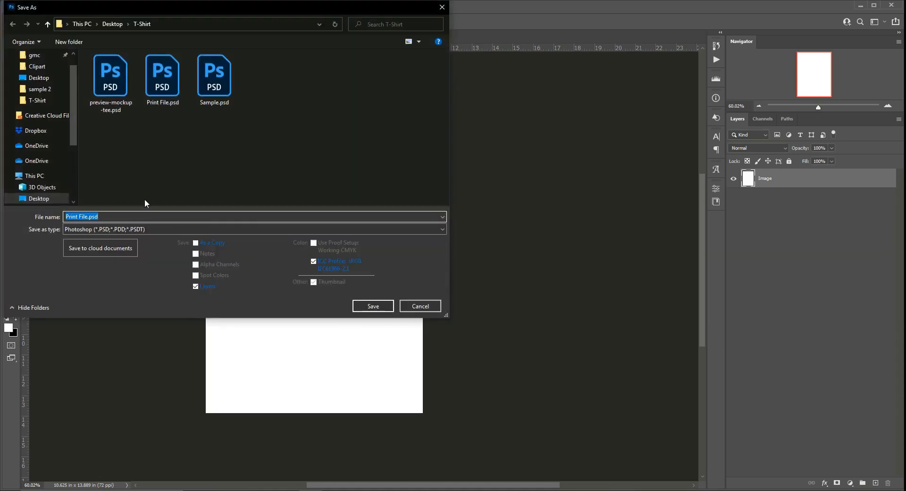
pyautogui.write('Design')
pyautogui.click(373, 306)
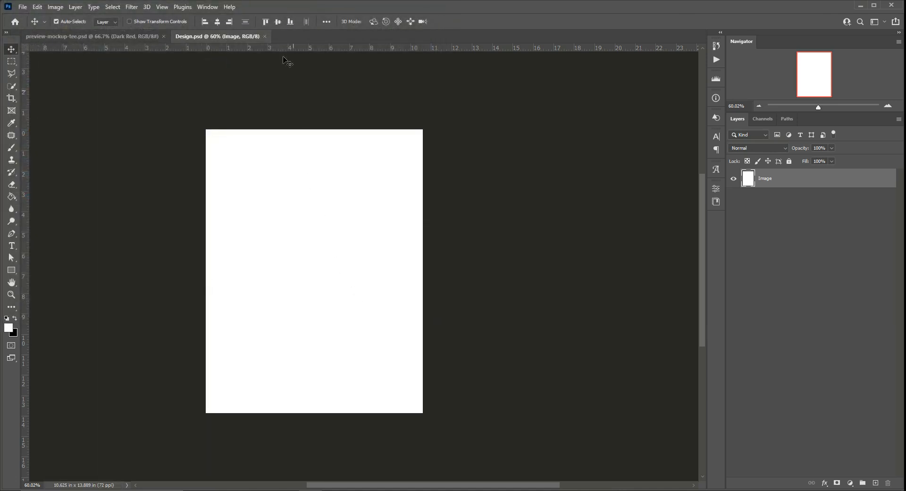
pyautogui.click(265, 37)
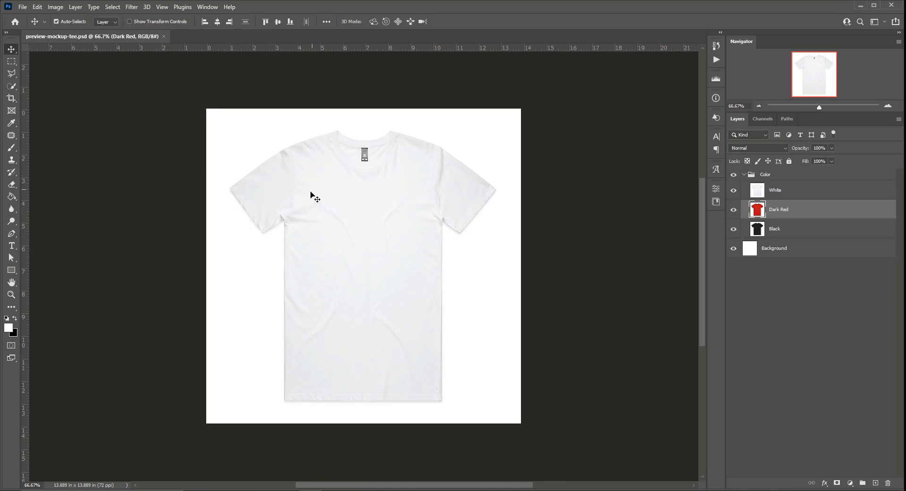
# Place the Design file from the T-Shirt folder into the preview-mockup-tee document.
pyautogui.click(22, 7)
pyautogui.click(82, 215)
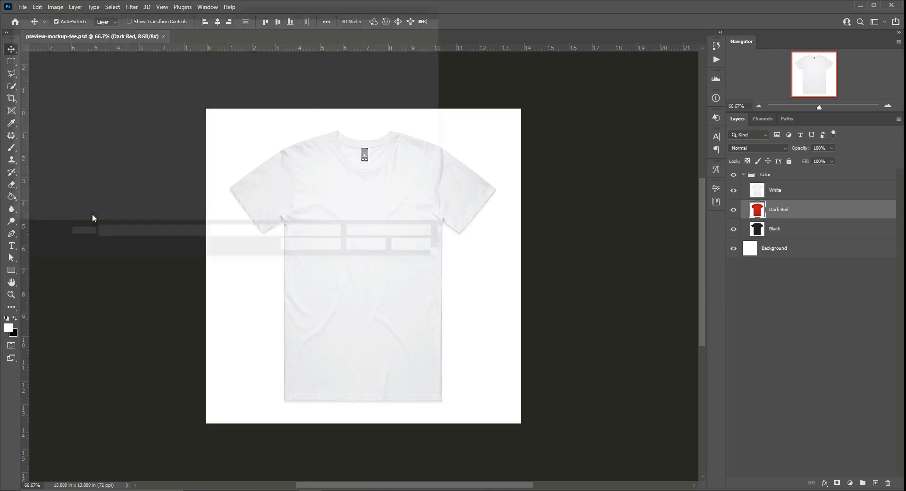
pyautogui.doubleClick(162, 76)
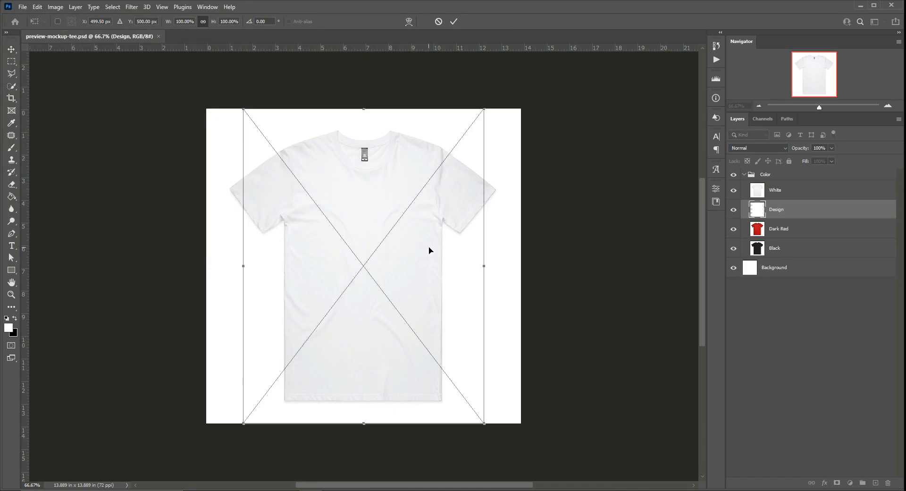
# Scale the placed design to about 46%, center it horizontally over the shirt's chest, and move its layer above the Color group.
pyautogui.moveTo(484, 266); pyautogui.dragTo(383, 262)
pyautogui.moveTo(363, 333); pyautogui.dragTo(363, 326)
pyautogui.moveTo(380, 273); pyautogui.dragTo(380, 276)
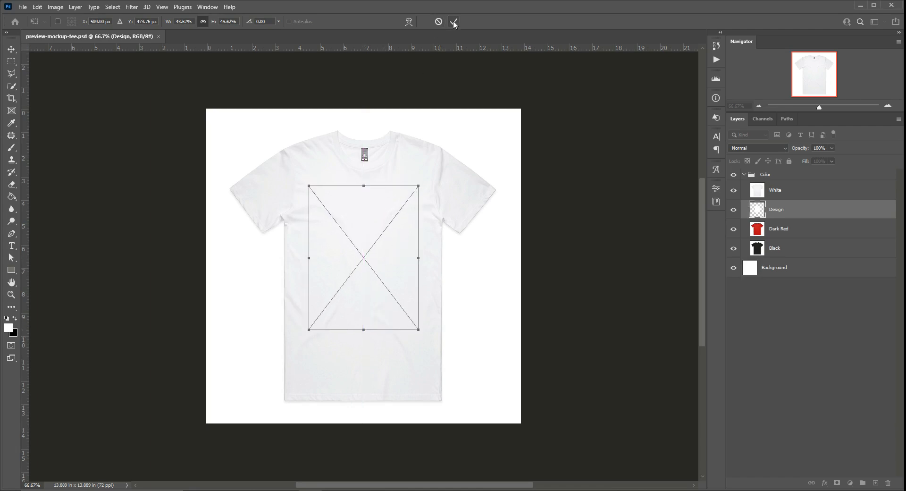
pyautogui.click(455, 21)
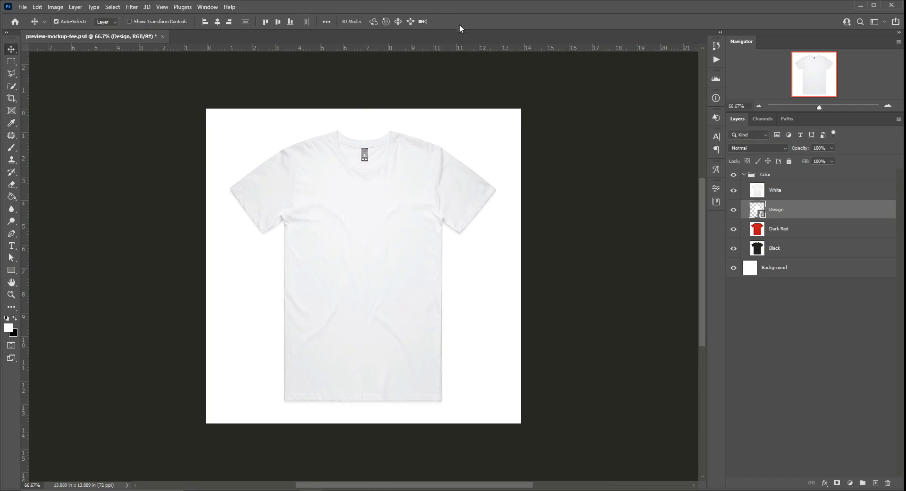
pyautogui.moveTo(764, 202); pyautogui.dragTo(765, 171)
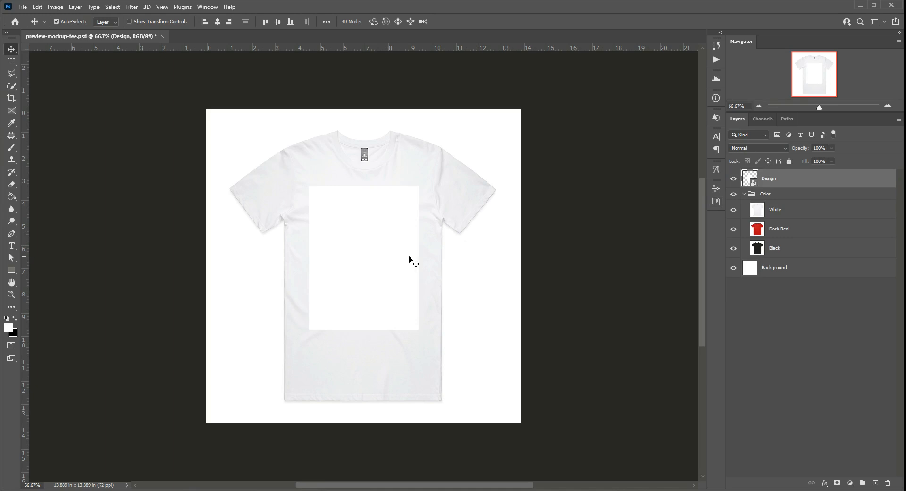
# Duplicate the White shirt layer above the Design layer and name the copy Texture.
pyautogui.moveTo(825, 213); pyautogui.dragTo(806, 178)
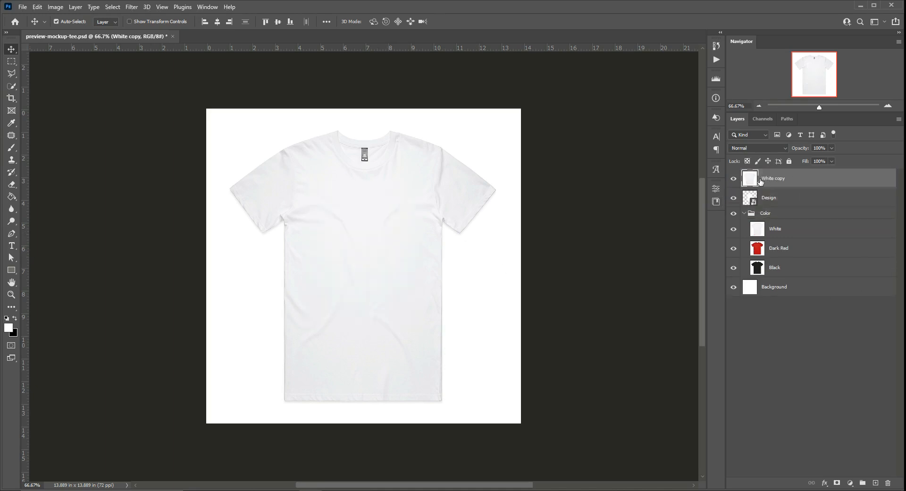
pyautogui.doubleClick(770, 178)
pyautogui.write('Texture')
pyautogui.press('Return')
# Set the Texture layer's blend mode to Multiply and its opacity to 50%.
pyautogui.click(772, 146)
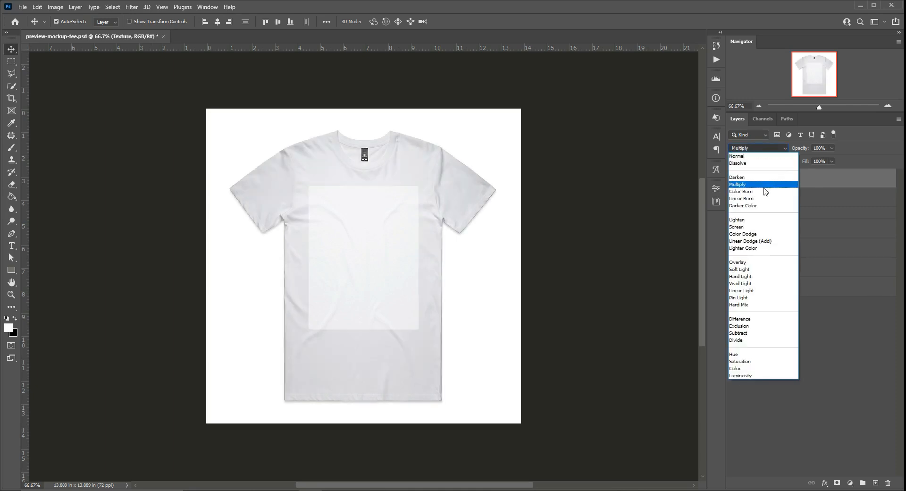
pyautogui.click(764, 185)
pyautogui.moveTo(832, 149); pyautogui.dragTo(812, 161)
pyautogui.click(822, 149)
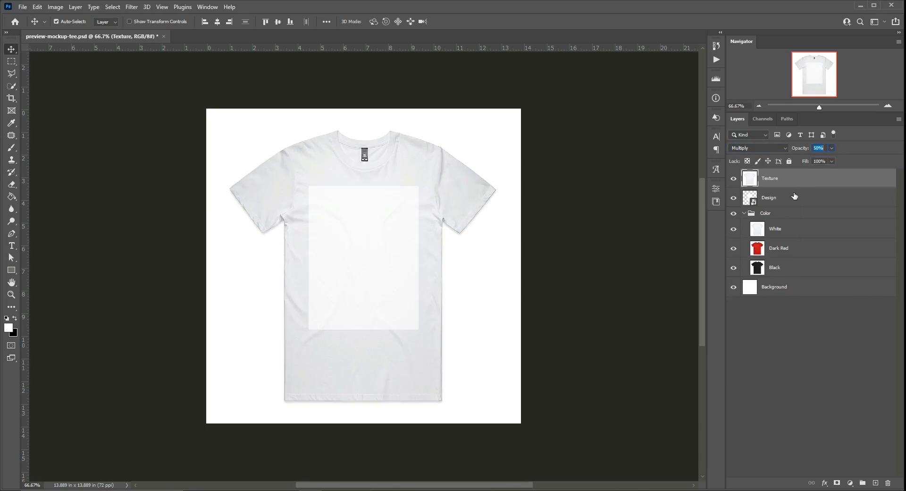
pyautogui.click(576, 257)
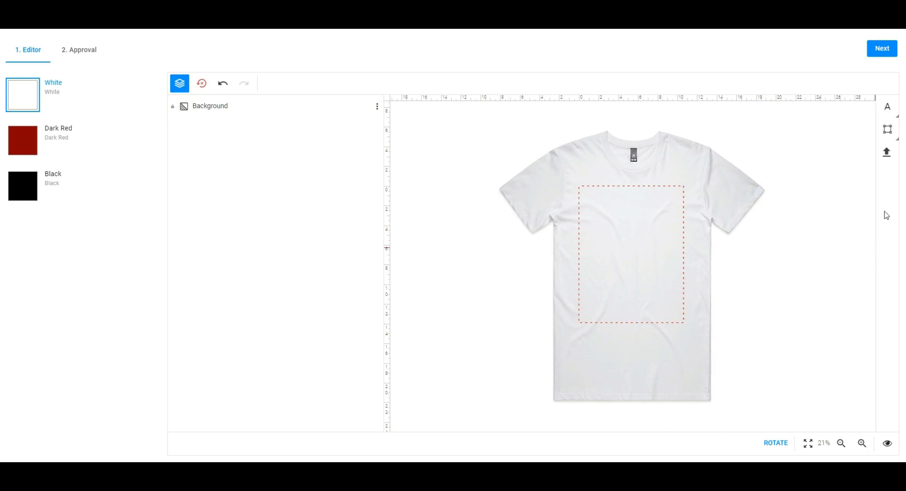
# In the Customer's Canvas web editor, insert logo.pdf on the white shirt, enlarge it and move it to the print area's upper part.
pyautogui.click(887, 153)
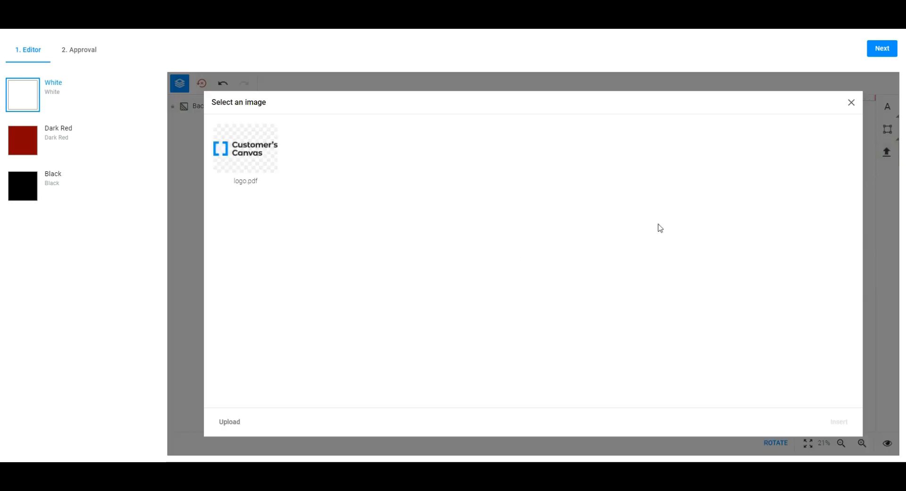
pyautogui.click(268, 151)
pyautogui.doubleClick(267, 152)
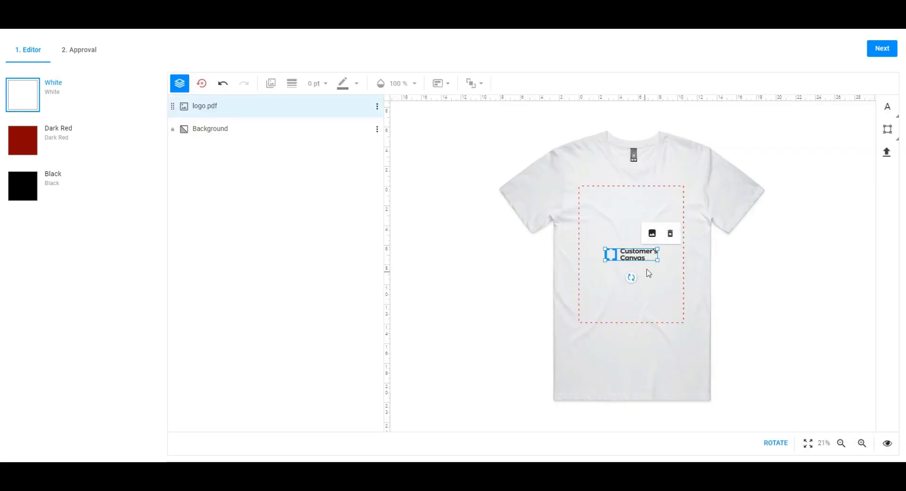
pyautogui.moveTo(601, 242); pyautogui.dragTo(583, 236)
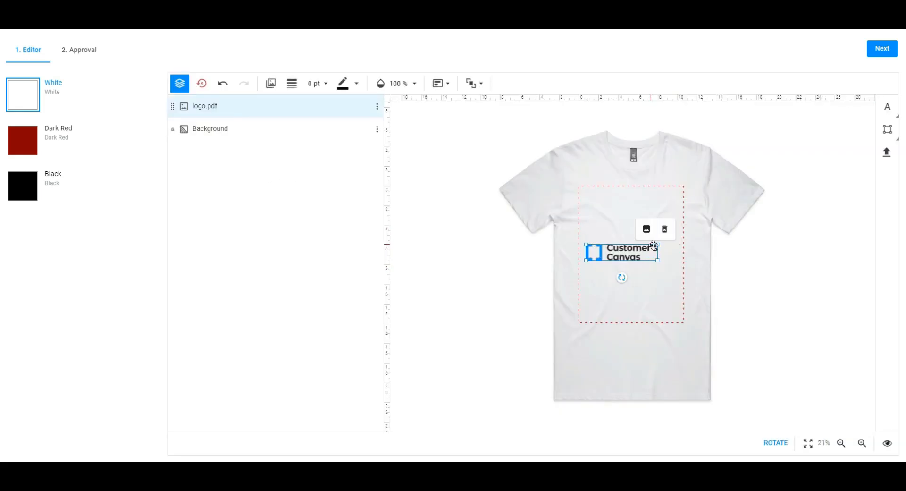
pyautogui.moveTo(659, 244); pyautogui.dragTo(650, 211)
pyautogui.click(482, 292)
# Go to the approval stage, preview the design on the Dark Red, Black and White shirts, and enlarge the white shirt's preview.
pyautogui.click(90, 53)
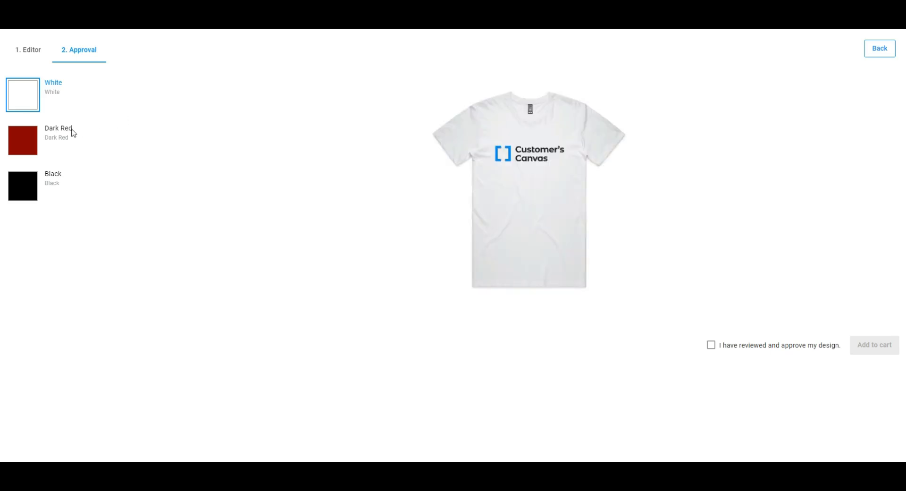
pyautogui.click(25, 142)
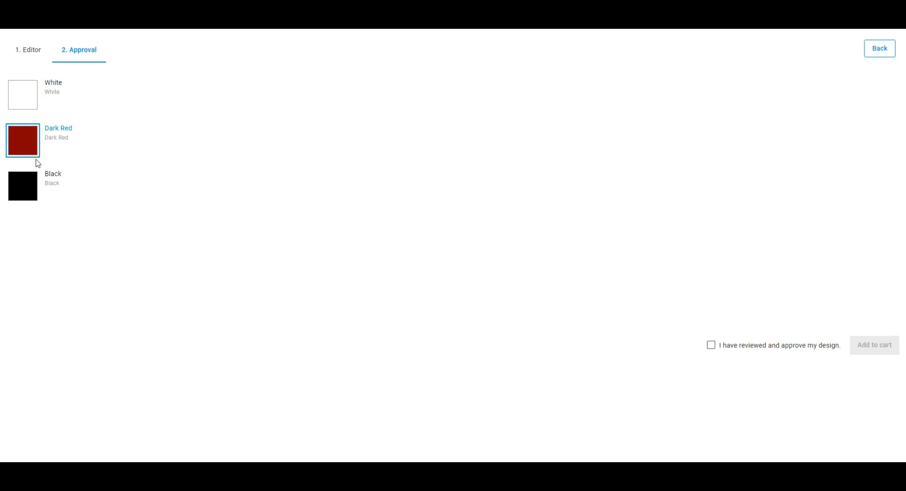
pyautogui.click(29, 188)
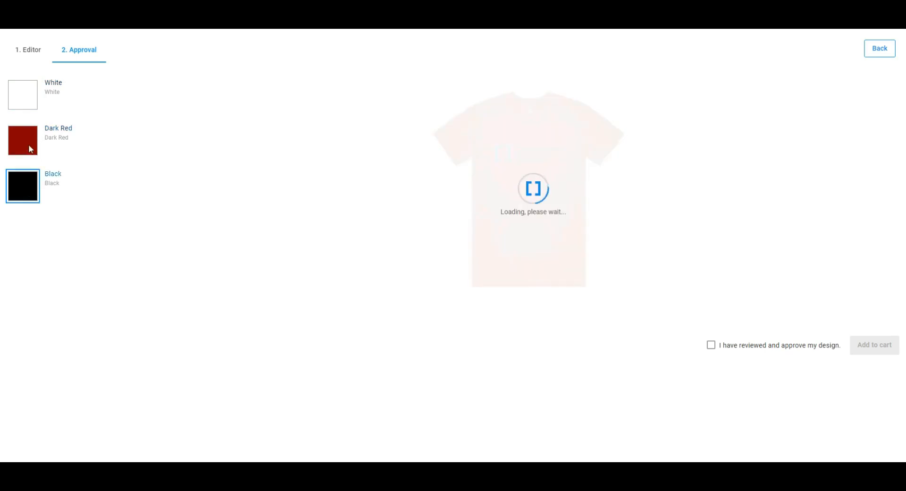
pyautogui.click(31, 102)
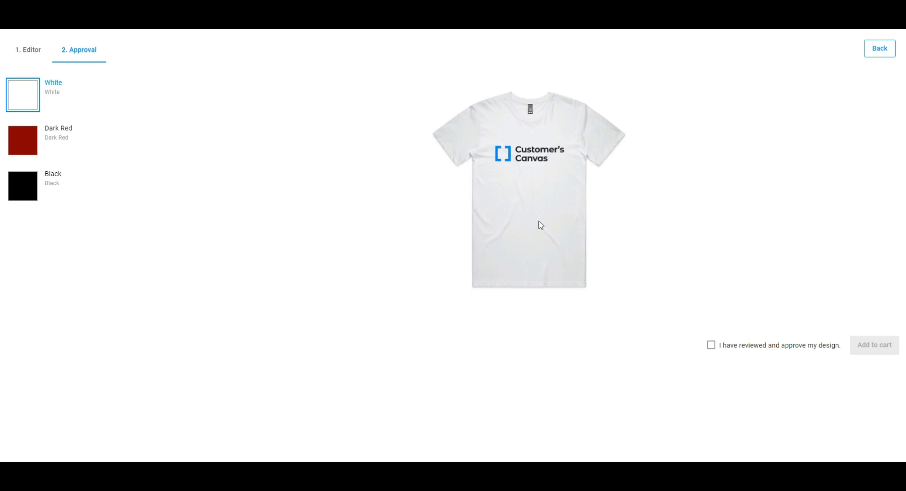
pyautogui.click(541, 221)
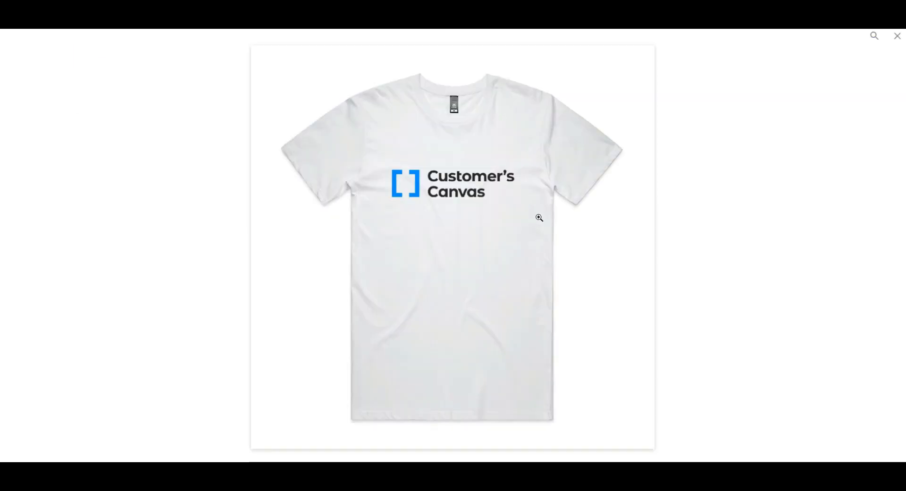